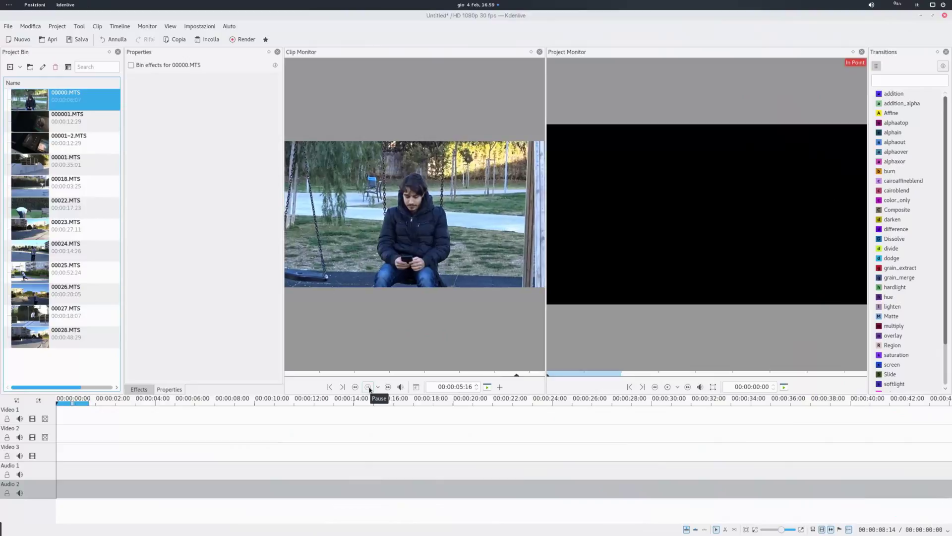
# - Preview clip 00000.MTS in the Clip Monitor, cueing it at about 3:17
pyautogui.click(370, 389)
pyautogui.click(440, 376)
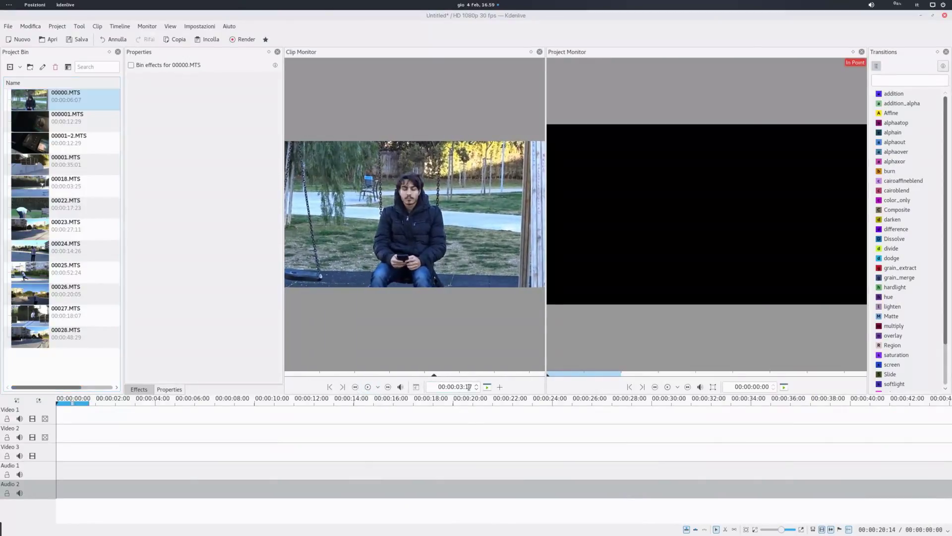
pyautogui.click(368, 388)
# - Move the Effects panel out of the Properties group and dock it together with the Transitions panel
pyautogui.click(139, 389)
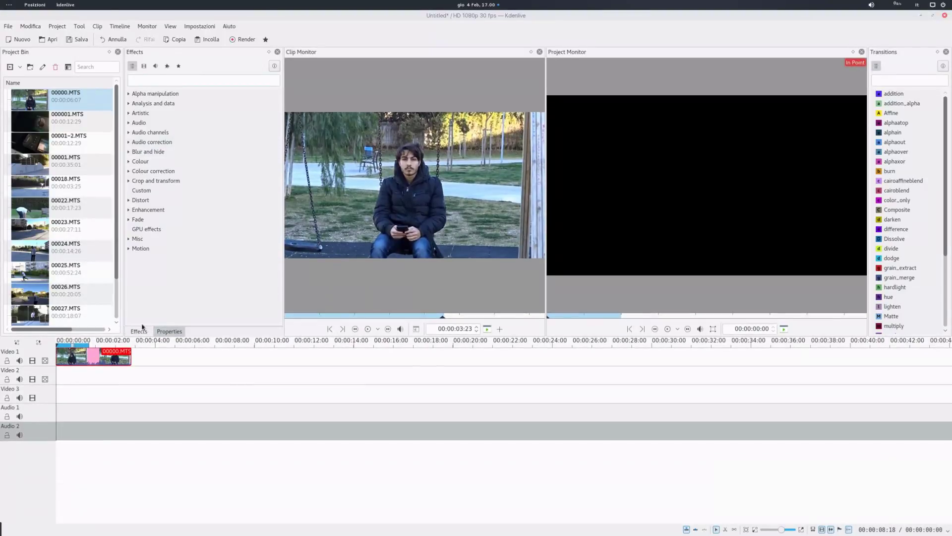
pyautogui.moveTo(149, 52); pyautogui.dragTo(885, 53)
pyautogui.moveTo(816, 52); pyautogui.dragTo(896, 144)
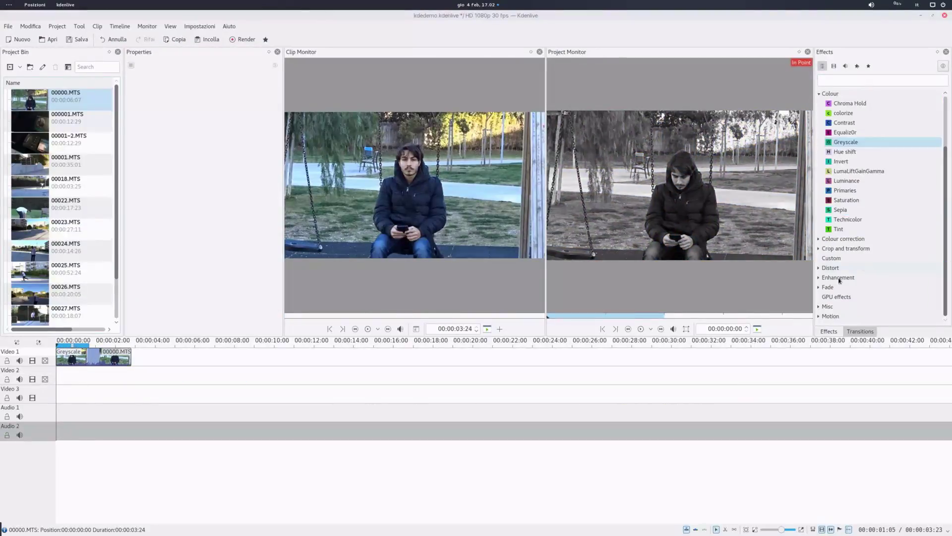
# - Apply the Speed effect from the Motion group to clip 00000.MTS on Video 1, slow it to 50% and play it
pyautogui.click(830, 316)
pyautogui.scroll(-1, 838, 316)
pyautogui.moveTo(841, 316); pyautogui.dragTo(82, 363)
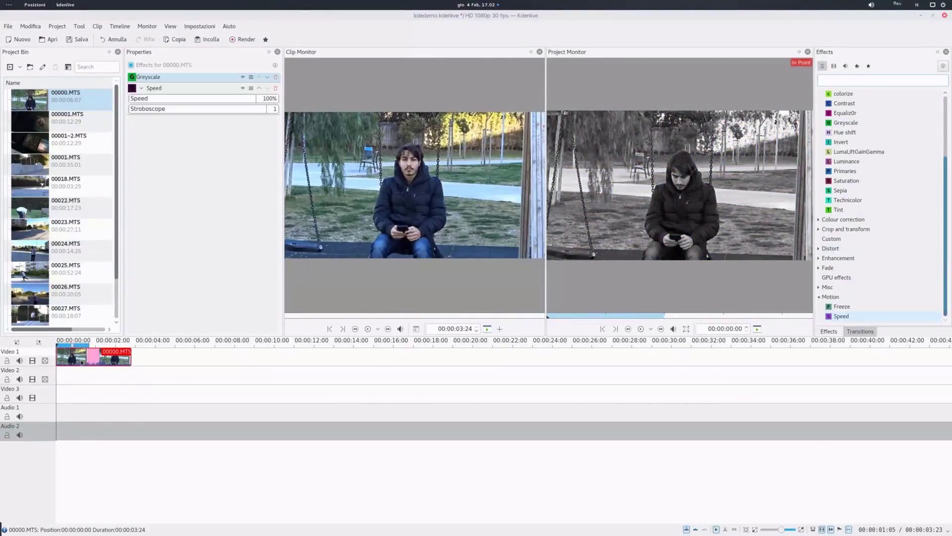
pyautogui.press('space')
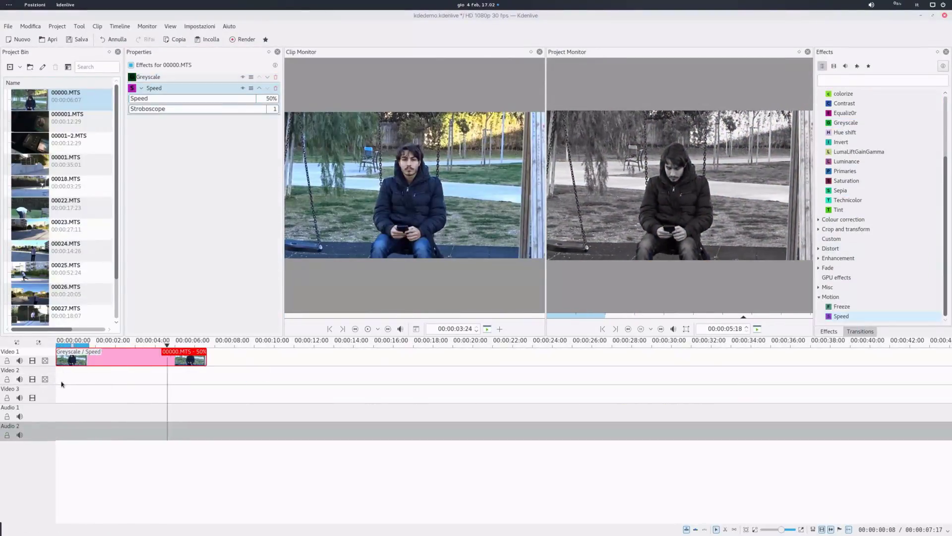
pyautogui.click(57, 382)
# - Create a title clip with the text "There's people like him..."
pyautogui.click(57, 26)
pyautogui.click(74, 58)
pyautogui.click(259, 149)
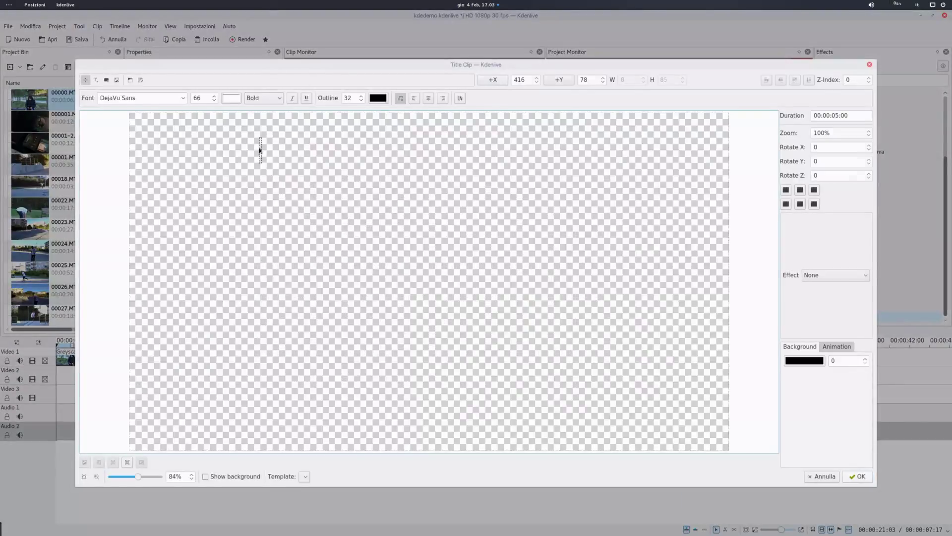
# - Set the title text's outline width to 0 and its outline colour to transparent
pyautogui.doubleClick(348, 98)
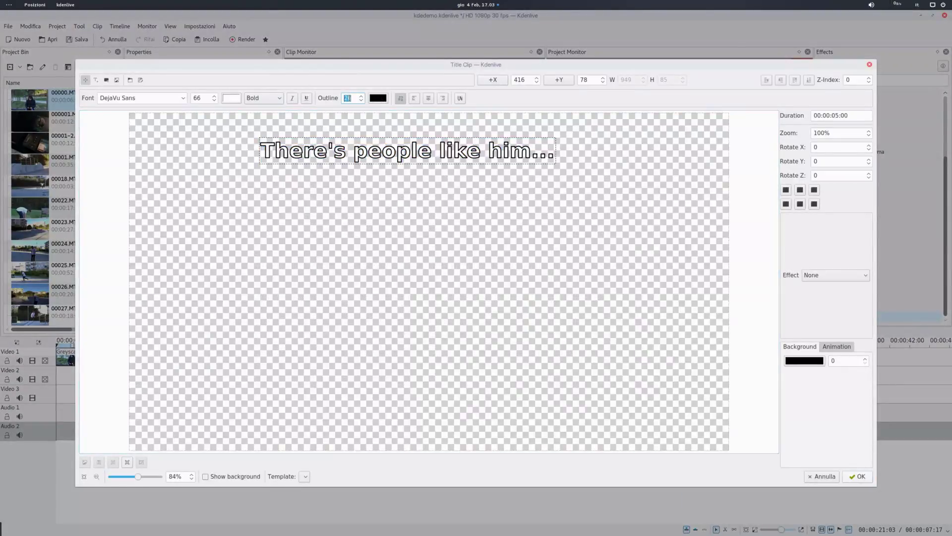
pyautogui.click(378, 98)
pyautogui.click(574, 167)
pyautogui.click(385, 181)
# - Move the title text to the lower-left corner of the frame, at about X 21, Y 974
pyautogui.moveTo(370, 151); pyautogui.dragTo(192, 141)
pyautogui.click(255, 97)
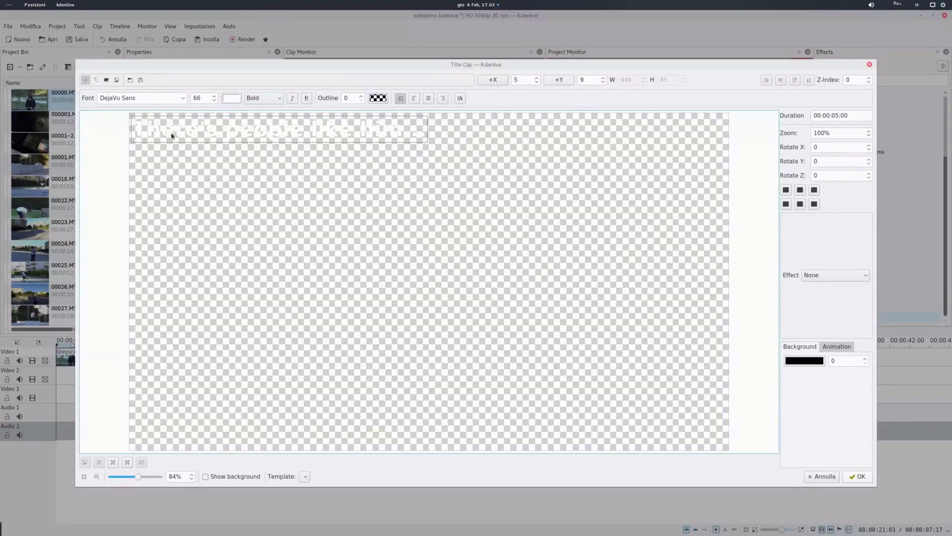
pyautogui.moveTo(172, 136); pyautogui.dragTo(167, 136)
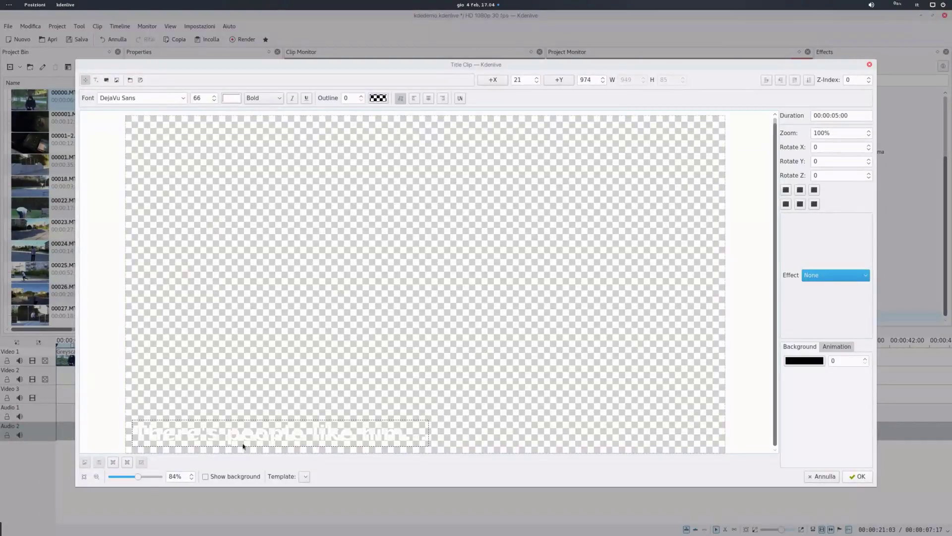
# - Set the title text colour's opacity to 120 and save the title clip
pyautogui.click(232, 98)
pyautogui.write('120')
pyautogui.click(564, 270)
pyautogui.click(858, 476)
# - Place the title clip on Video 1 above the footage on Video 2 and match its end to the footage
pyautogui.scroll(-5, 87, 191)
pyautogui.moveTo(70, 291); pyautogui.dragTo(94, 380)
pyautogui.moveTo(125, 394); pyautogui.dragTo(95, 362)
pyautogui.moveTo(250, 403); pyautogui.dragTo(207, 358)
# - Reopen the title clip for editing, enlarge its text and shift it slightly up in the frame
pyautogui.click(64, 292)
pyautogui.click(43, 67)
pyautogui.click(264, 433)
pyautogui.doubleClick(206, 99)
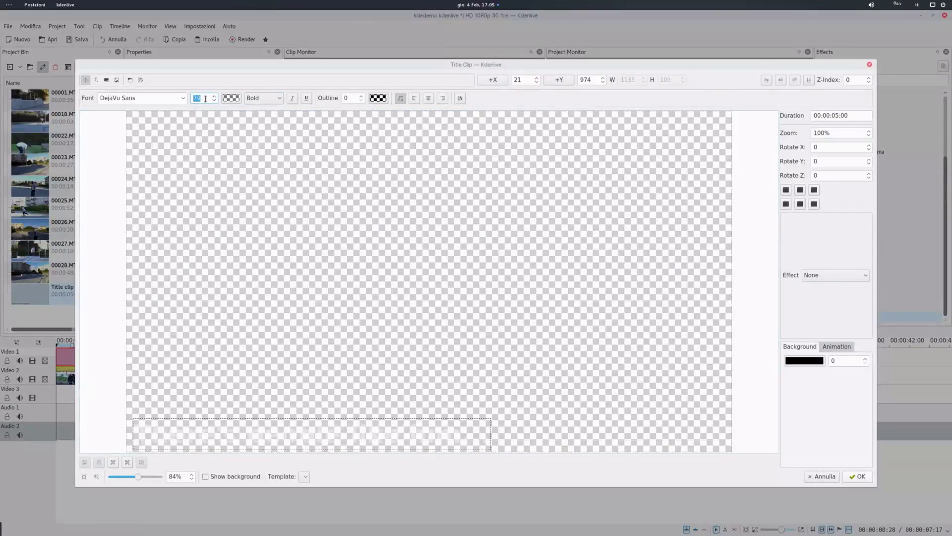
pyautogui.scroll(20, 205, 98)
pyautogui.scroll(-11, 205, 99)
pyautogui.moveTo(317, 439)
pyautogui.mouseDown()
pyautogui.moveTo(311, 419)
pyautogui.moveTo(313, 426)
pyautogui.mouseUp()
pyautogui.click(858, 477)
# - Add a Wipe transition at the start of the title clip and move them clear of the footage
pyautogui.click(99, 398)
pyautogui.click(61, 362)
pyautogui.moveTo(61, 363); pyautogui.dragTo(266, 370)
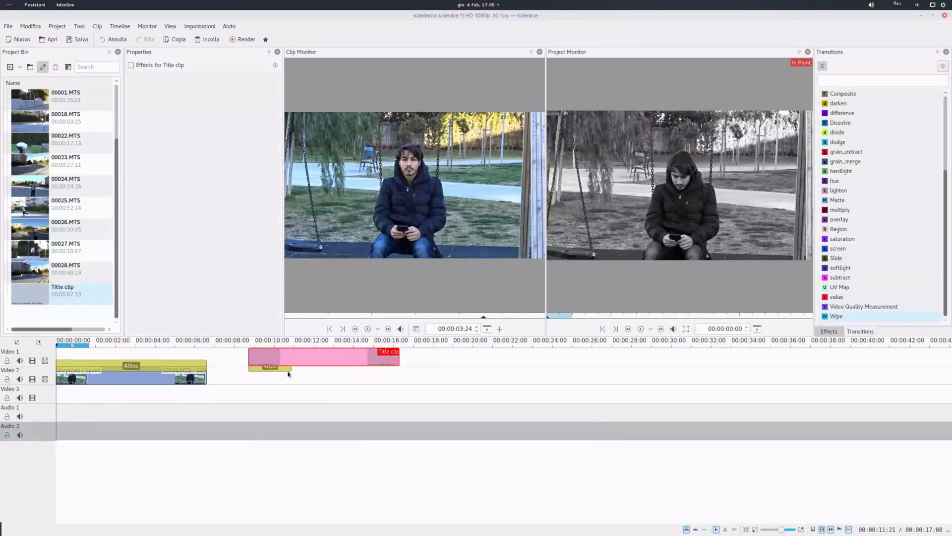
pyautogui.click(248, 384)
# - Return the title clip to the start of Video 1 and fit the Affine transition between the Wipe and the footage's end
pyautogui.moveTo(131, 365); pyautogui.dragTo(324, 437)
pyautogui.click(192, 409)
pyautogui.moveTo(278, 357); pyautogui.dragTo(101, 357)
pyautogui.click(168, 407)
pyautogui.moveTo(279, 439); pyautogui.dragTo(102, 369)
pyautogui.moveTo(221, 366); pyautogui.dragTo(206, 366)
# - Play the beginning of the timeline to check how the title wipes in over the footage
pyautogui.click(76, 402)
pyautogui.click(58, 396)
pyautogui.press('space')
pyautogui.press('space')
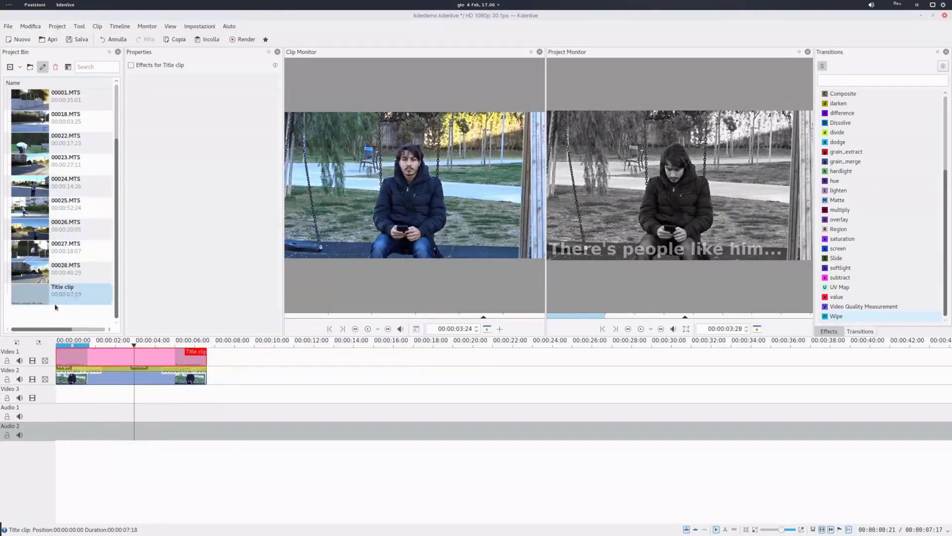
pyautogui.click(81, 341)
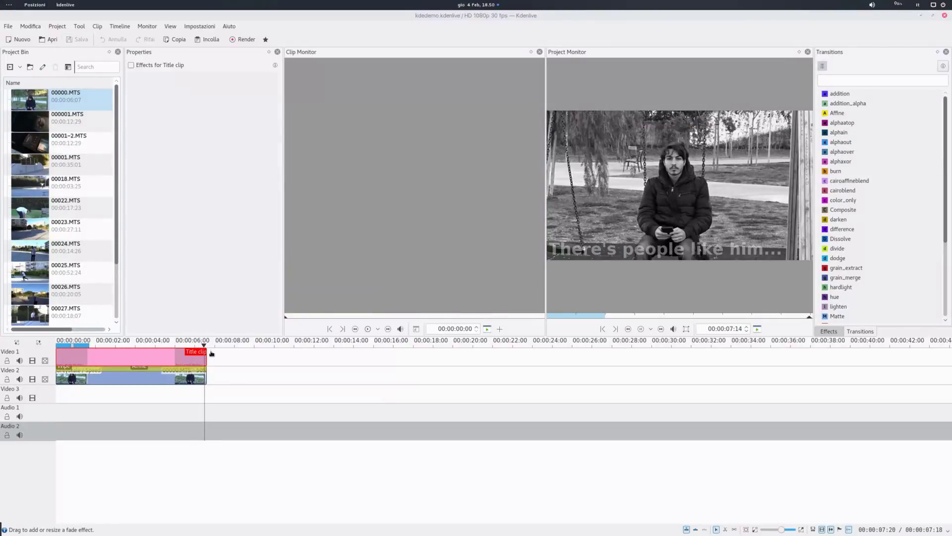
# - Try adding a fade to black at the end of the footage and the title clip
pyautogui.click(205, 371)
pyautogui.click(113, 397)
pyautogui.press('space')
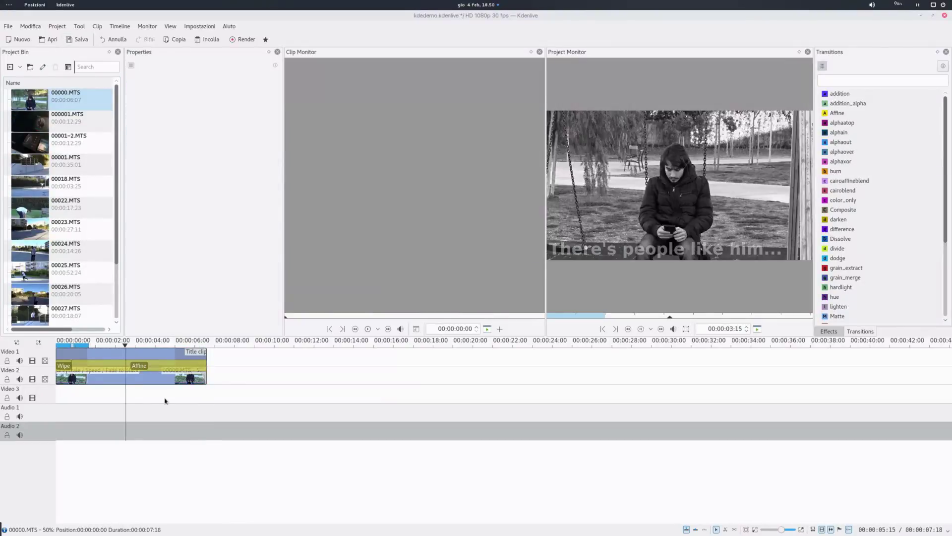
pyautogui.moveTo(205, 371); pyautogui.dragTo(181, 346)
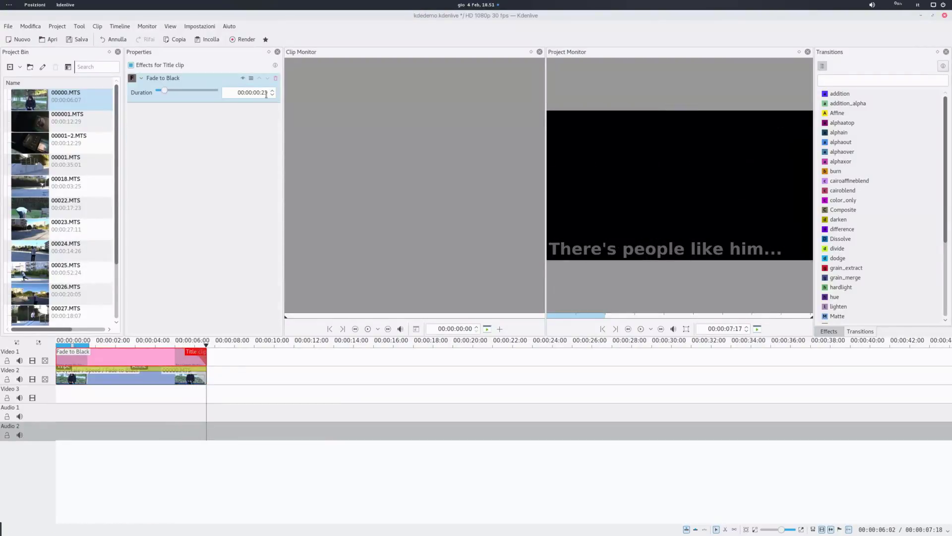
# - Play the end of the first scene to check the fade on the title and the footage
pyautogui.click(188, 405)
pyautogui.press('space')
pyautogui.click(174, 405)
pyautogui.press('space')
# - Remove the title clip's Fade to Black effect and add a Dissolve transition at the end of the footage on Video 2
pyautogui.click(189, 358)
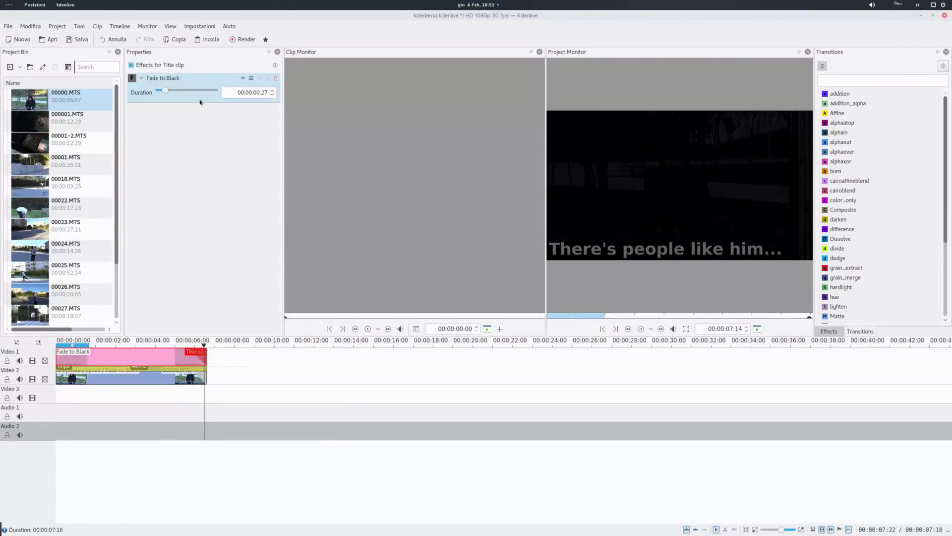
pyautogui.click(276, 81)
pyautogui.click(186, 385)
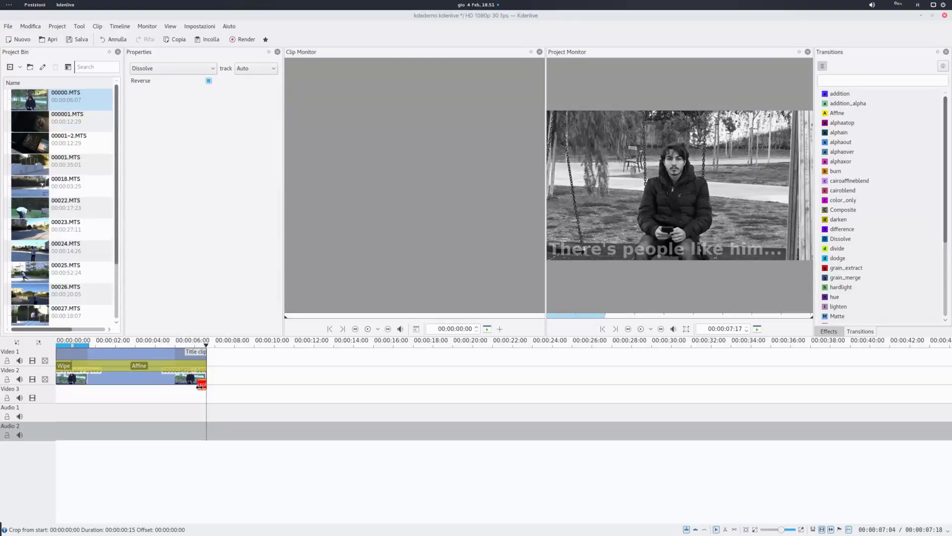
# - Delete clips 000001.MTS and 00001-2.MTS from the project bin
pyautogui.click(54, 134)
pyautogui.keyDown('ctrl'); pyautogui.click(55, 120); pyautogui.keyUp('ctrl')
pyautogui.press('Delete')
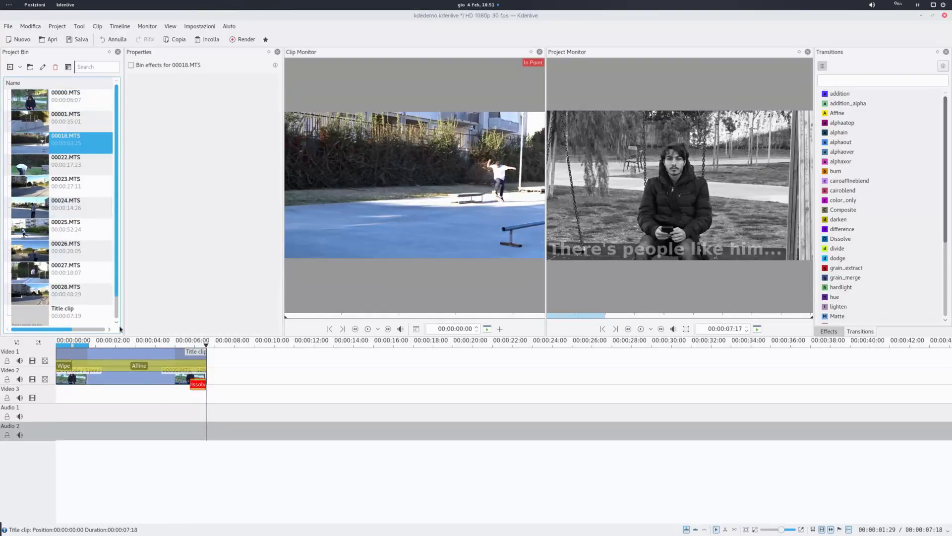
# - Fine-tune the start of the Dissolve transition at the footage's end
pyautogui.scroll(3, 203, 386)
pyautogui.moveTo(592, 385); pyautogui.dragTo(599, 386)
pyautogui.scroll(-3, 598, 413)
# - Add a black color clip with the default settings to the project
pyautogui.click(79, 27)
pyautogui.moveTo(58, 27)
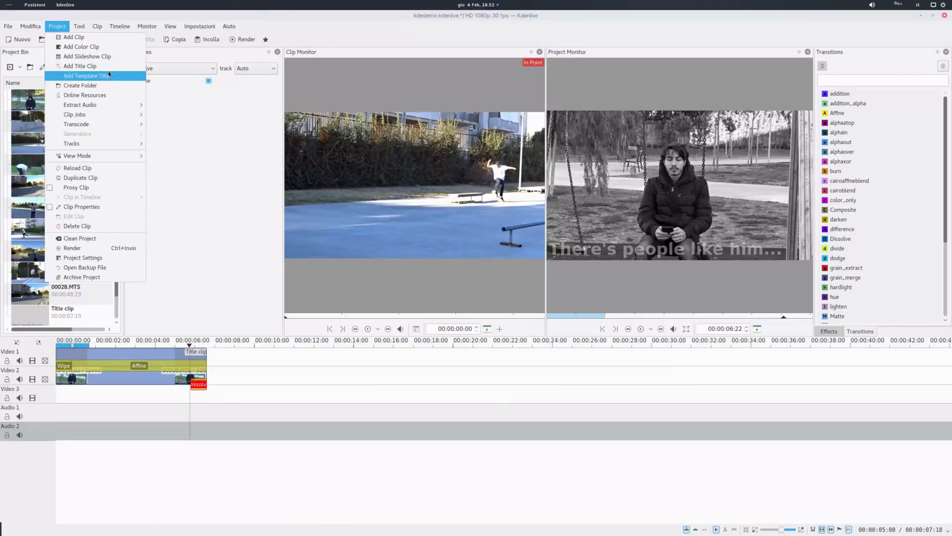
pyautogui.click(82, 47)
pyautogui.press('Return')
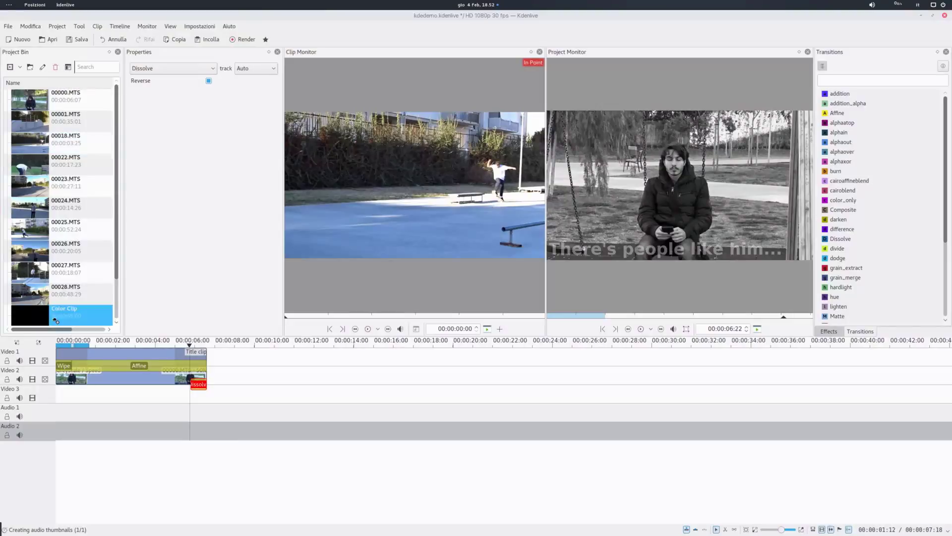
# - Place the color clip on Video 3 beneath the Dissolve transition and trim its end to about 8 seconds
pyautogui.moveTo(65, 312); pyautogui.dragTo(194, 397)
pyautogui.scroll(2, 201, 407)
pyautogui.scroll(-1, 202, 407)
pyautogui.moveTo(523, 396); pyautogui.dragTo(373, 399)
# - Play the end of the first scene to check the dissolve into the black color clip
pyautogui.press('space')
pyautogui.click(286, 400)
pyautogui.press('space')
pyautogui.click(236, 400)
pyautogui.press('space')
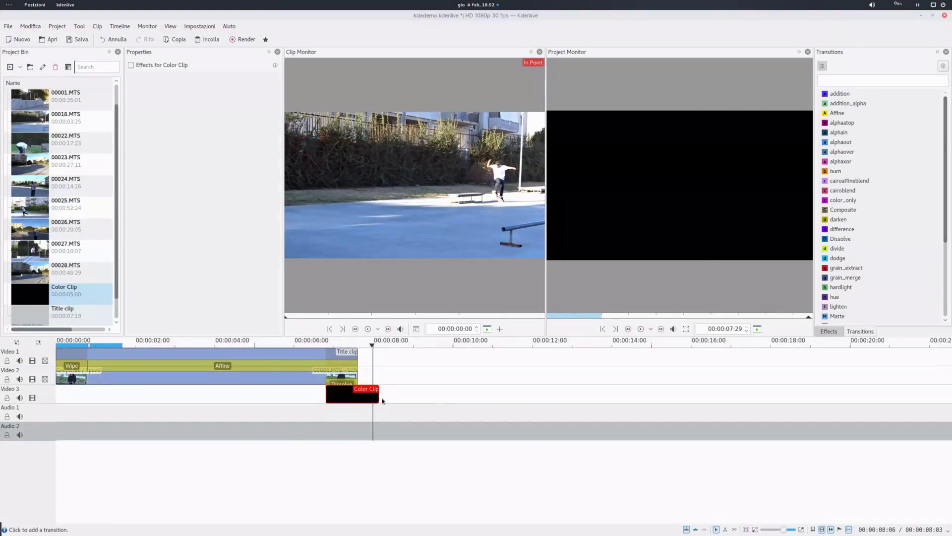
# - Create a title clip with the text "And then there's people"
pyautogui.click(57, 26)
pyautogui.click(80, 66)
pyautogui.click(357, 196)
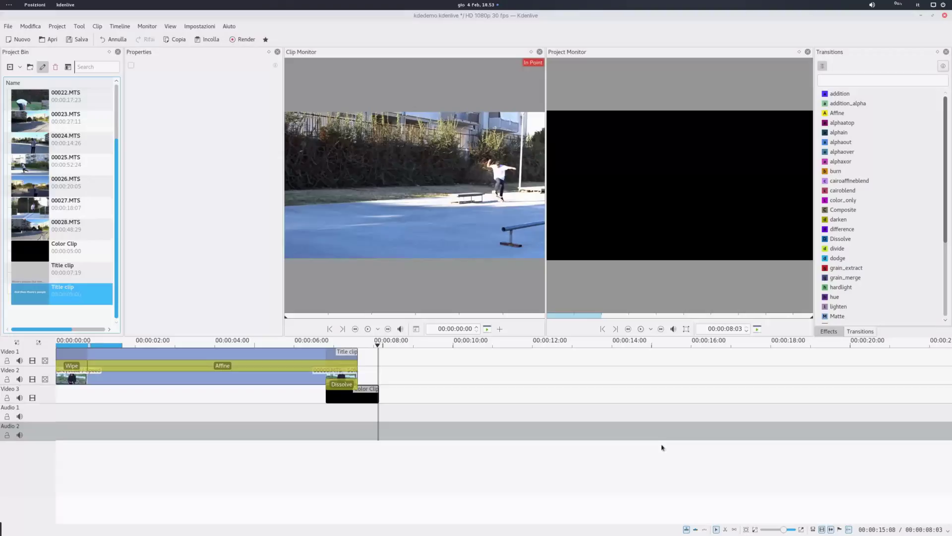
# - Place the "And then there's people" title clip on Video 2, starting above the end of the color clip
pyautogui.moveTo(63, 293); pyautogui.dragTo(414, 374)
pyautogui.click(383, 343)
pyautogui.click(376, 400)
pyautogui.moveTo(783, 529); pyautogui.dragTo(789, 529)
pyautogui.press('Delete')
# - Add a Wipe transition at the start of the second title clip, extend the color clip beneath it and play the result
pyautogui.click(308, 382)
pyautogui.moveTo(364, 392); pyautogui.dragTo(463, 392)
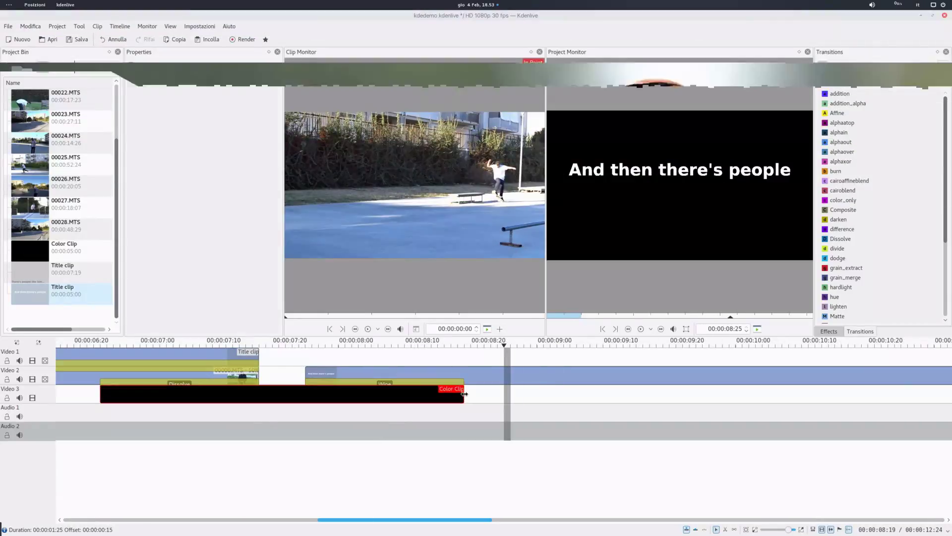
pyautogui.click(253, 413)
pyautogui.press('space')
pyautogui.scroll(-2, 255, 412)
pyautogui.press('space')
# - Copy the Affine transition, place the copy between the second title and the color clip, and trim its end
pyautogui.click(271, 367)
pyautogui.hotkey('ctrl', 'c')
pyautogui.hotkey('ctrl', 'v')
pyautogui.moveTo(533, 420); pyautogui.dragTo(403, 384)
pyautogui.moveTo(670, 385); pyautogui.dragTo(565, 386)
# - Trim the second title clip and the color clip beneath it to end together at about 10:23
pyautogui.moveTo(398, 395); pyautogui.dragTo(485, 372)
pyautogui.click(320, 420)
pyautogui.press('space')
pyautogui.press('space')
pyautogui.click(487, 344)
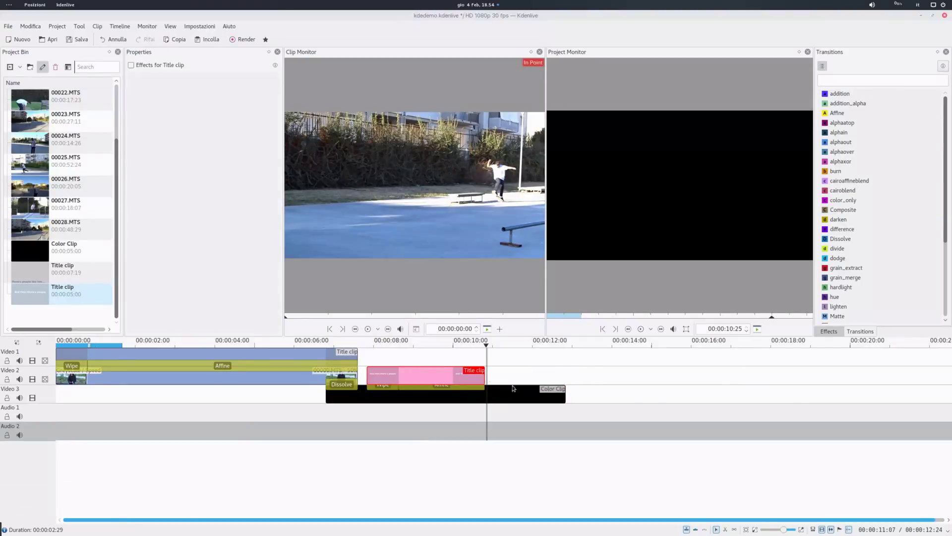
pyautogui.moveTo(565, 396); pyautogui.dragTo(486, 395)
# - Mark a section of clip 00022.MTS in the Clip Monitor with an in point and an out point at 9:29
pyautogui.scroll(2, 506, 387)
pyautogui.click(64, 95)
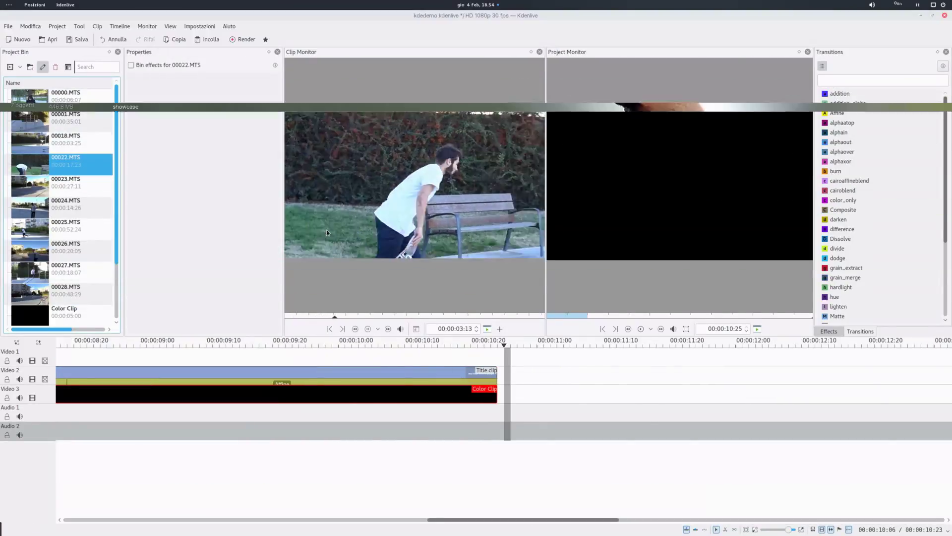
pyautogui.moveTo(421, 316); pyautogui.dragTo(367, 317)
pyautogui.click(330, 329)
pyautogui.click(368, 329)
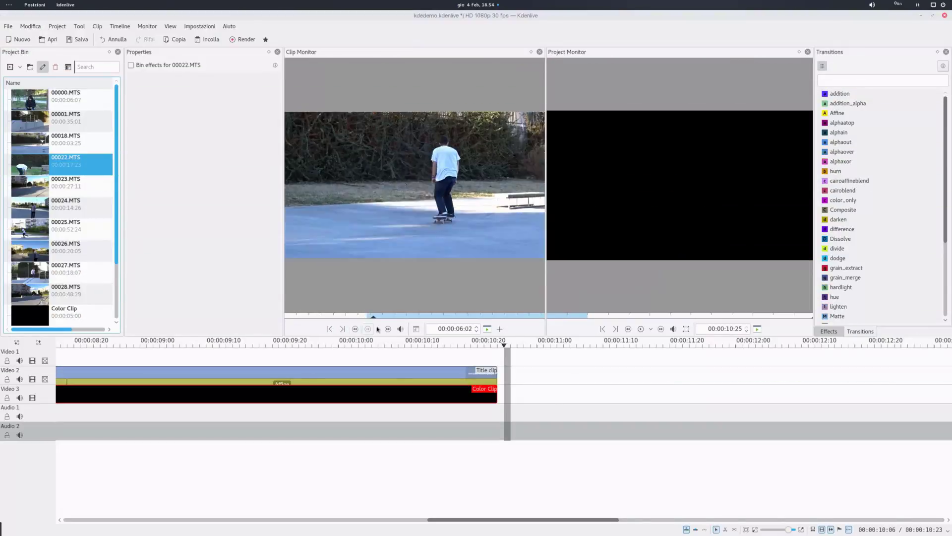
pyautogui.click(342, 328)
# - Place the marked section of clip 00022.MTS on Video 2 directly after the second title clip
pyautogui.moveTo(414, 198); pyautogui.dragTo(524, 376)
pyautogui.moveTo(789, 530); pyautogui.dragTo(784, 529)
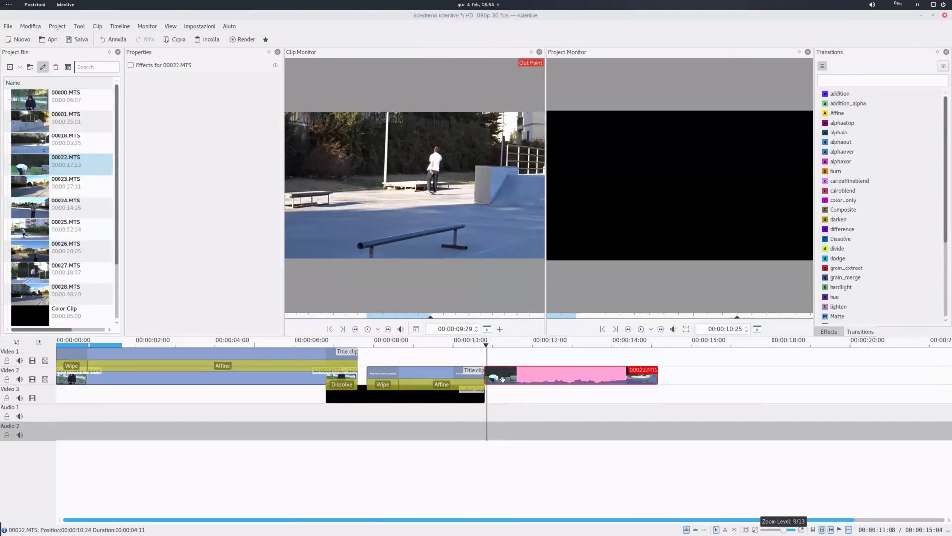
pyautogui.click(484, 345)
pyautogui.moveTo(517, 369); pyautogui.dragTo(535, 367)
# - Create a title clip with the text "Like them" and centre it in the frame
pyautogui.click(62, 30)
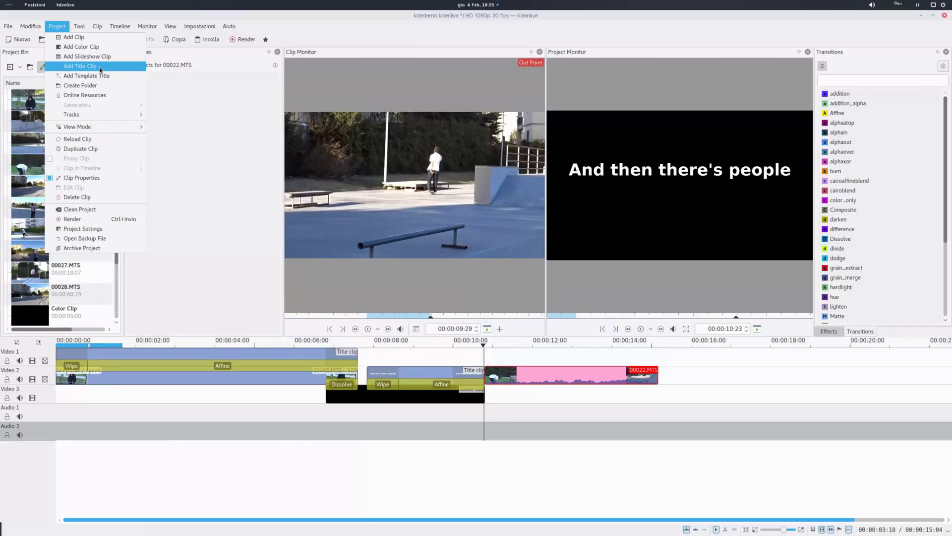
pyautogui.click(100, 67)
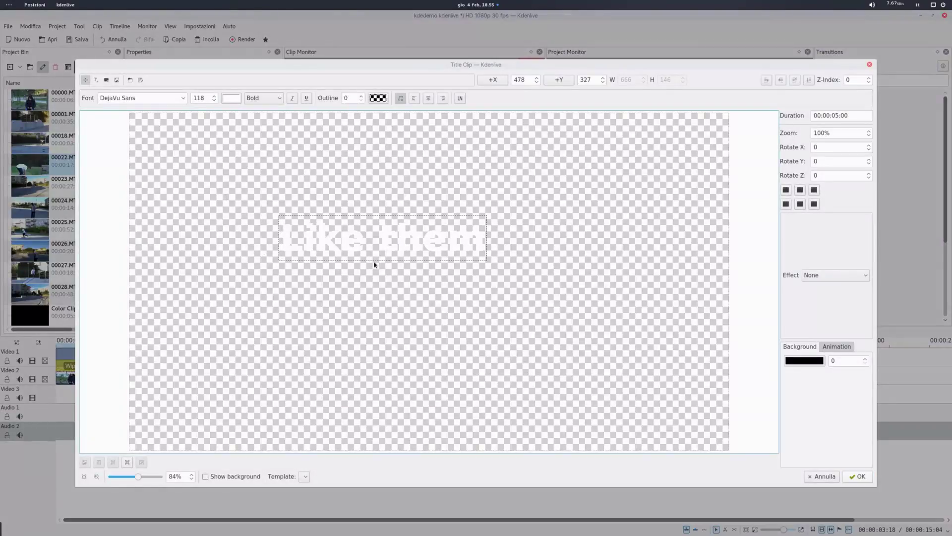
pyautogui.hotkey('ctrl', 'a')
pyautogui.click(800, 203)
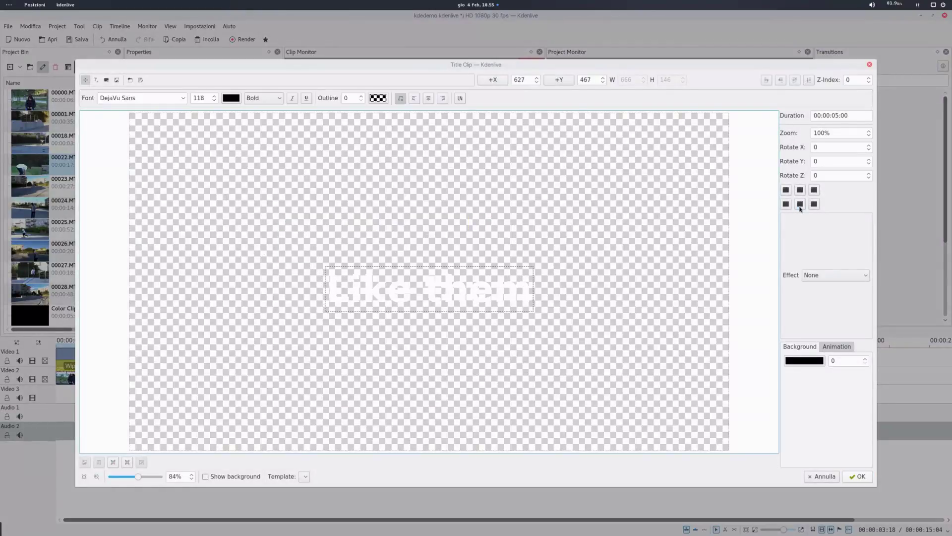
# - Enlarge the "Like them" text to font size 170 and centre it again horizontally and vertically
pyautogui.scroll(20, 200, 98)
pyautogui.click(800, 190)
pyautogui.click(800, 204)
# - Set the colour of the "Like them" text to white (#FFFFFF)
pyautogui.click(231, 98)
pyautogui.moveTo(396, 218); pyautogui.dragTo(379, 278)
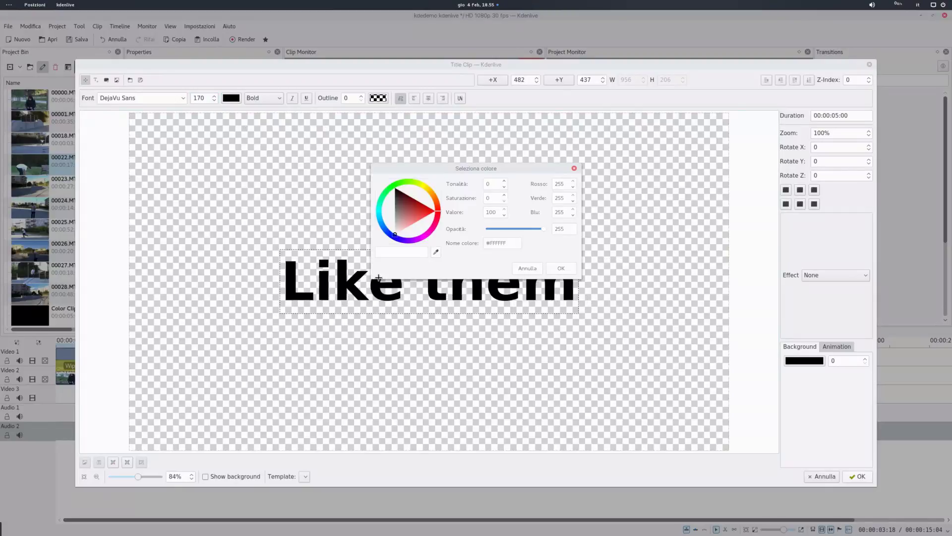
pyautogui.click(560, 268)
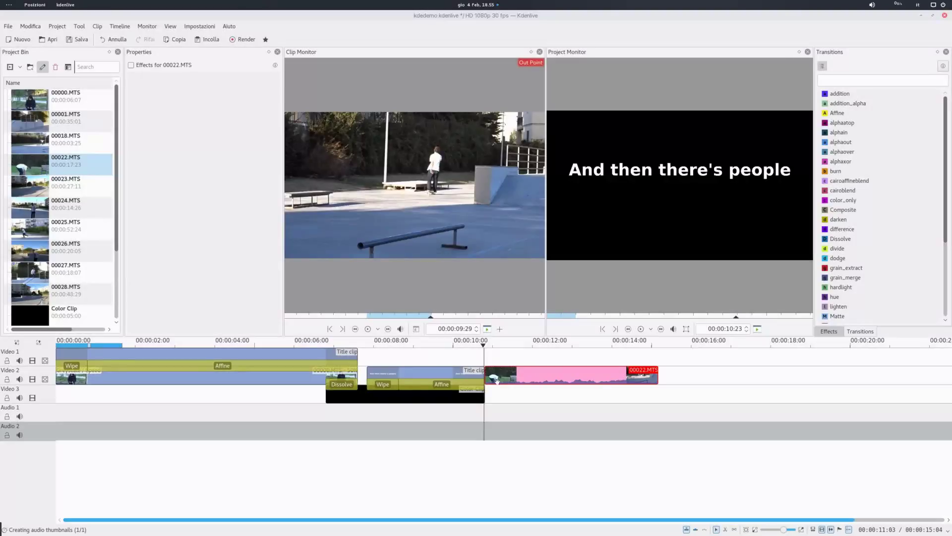
# - Replace the Affine transition under the first title clip with a Composite transition
pyautogui.press('space')
pyautogui.click(255, 366)
pyautogui.press('Delete')
pyautogui.rightClick(259, 360)
pyautogui.moveTo(292, 483)
pyautogui.click(385, 309)
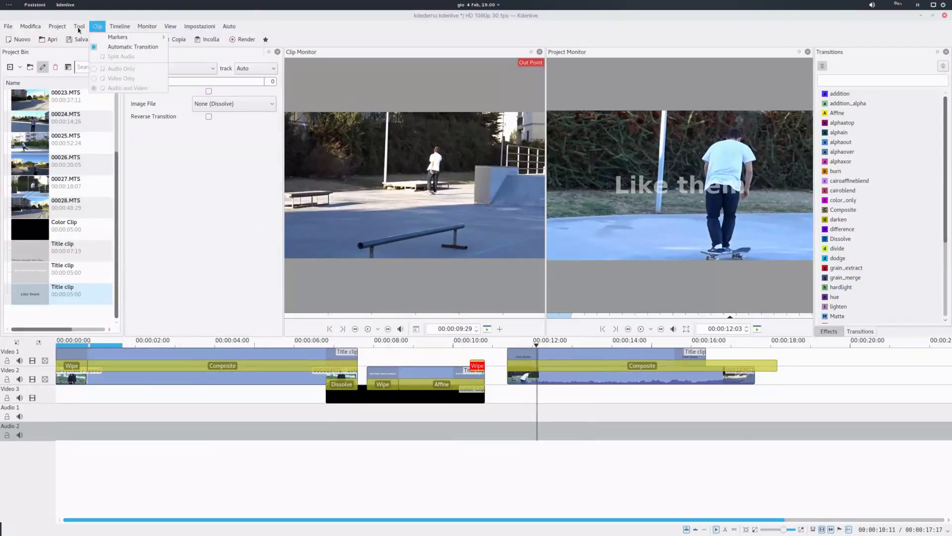
# - Insert a new video track above Video 1 and name it "Video 0"
pyautogui.click(227, 112)
pyautogui.press('Return')
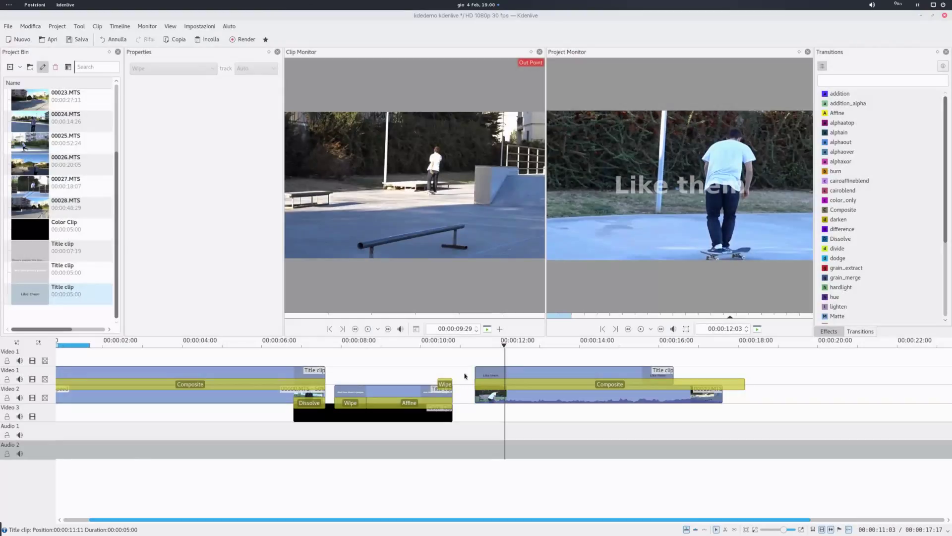
pyautogui.doubleClick(10, 351)
pyautogui.write('Video 0')
pyautogui.press('Return')
# - Try the "Like them" title clip on the Video 0 track, adjust clip 00022.MTS below it and play the result
pyautogui.moveTo(499, 372); pyautogui.dragTo(483, 354)
pyautogui.moveTo(516, 396)
pyautogui.mouseDown()
pyautogui.moveTo(478, 377)
pyautogui.moveTo(469, 354)
pyautogui.moveTo(496, 354)
pyautogui.moveTo(525, 395)
pyautogui.mouseUp()
pyautogui.click(431, 452)
pyautogui.press('space')
pyautogui.press('space')
# - Return the "Like them" title clip to Video 1 and delete the Wipe transition at the end of the second title
pyautogui.moveTo(497, 354); pyautogui.dragTo(513, 372)
pyautogui.click(442, 384)
pyautogui.press('Delete')
pyautogui.doubleClick(24, 353)
pyautogui.write('1')
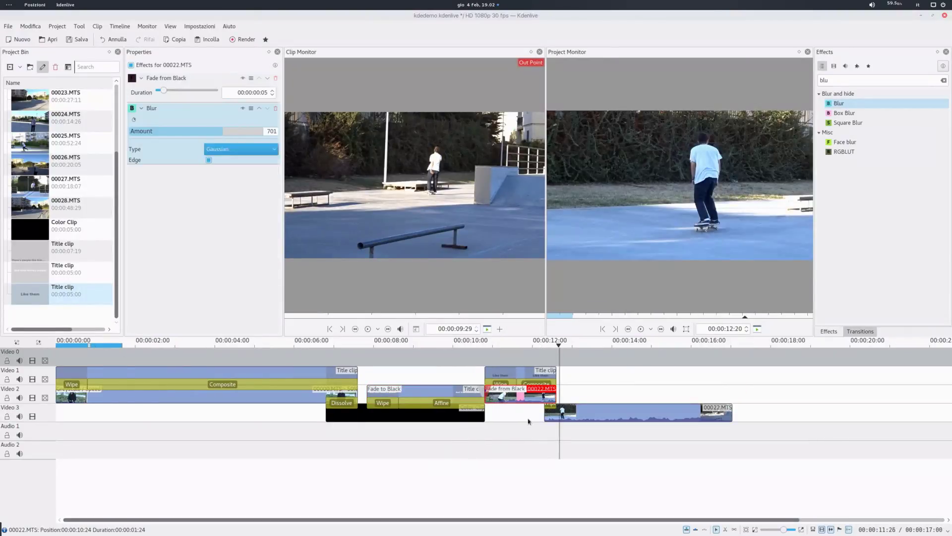
# - Increase the Blur amount on clip 00022.MTS in the Video 2 track and play the result from just before it
pyautogui.click(499, 430)
pyautogui.click(516, 395)
pyautogui.moveTo(226, 132); pyautogui.dragTo(239, 132)
pyautogui.click(456, 433)
pyautogui.press('space')
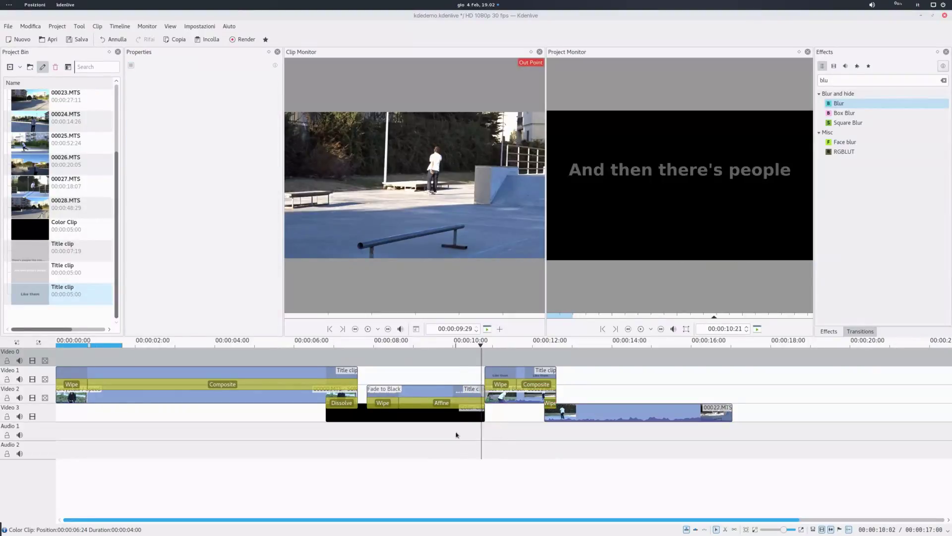
pyautogui.press('space')
# - Toggle Reverse Transition on the Wipe between the two 00022.MTS clips on Video 2 and Video 3, and play the result
pyautogui.click(536, 439)
pyautogui.click(546, 440)
pyautogui.click(550, 402)
pyautogui.click(207, 115)
pyautogui.click(539, 441)
pyautogui.press('space')
# - Find the frame where the skater jumps onto the bench and cut clip 00022.MTS on Video 3 at 00:00:14:05
pyautogui.click(529, 440)
pyautogui.press('Left')
pyautogui.press('Left')
pyautogui.scroll(3, 476, 436)
pyautogui.press('Right')
pyautogui.press('Right')
pyautogui.press('Right')
pyautogui.press('Right')
pyautogui.press('Right')
pyautogui.press('Right')
pyautogui.press('x')
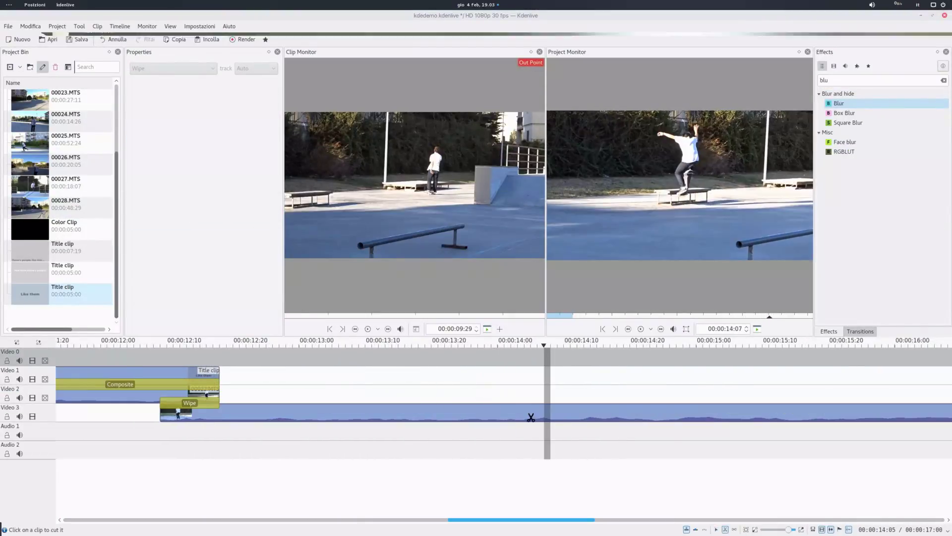
pyautogui.click(531, 416)
pyautogui.press('s')
# - Apply the Speed effect at 30% to the second part of clip 00022.MTS on Video 3 and play the result
pyautogui.click(556, 414)
pyautogui.scroll(-3, 546, 422)
pyautogui.moveTo(837, 114); pyautogui.dragTo(556, 413)
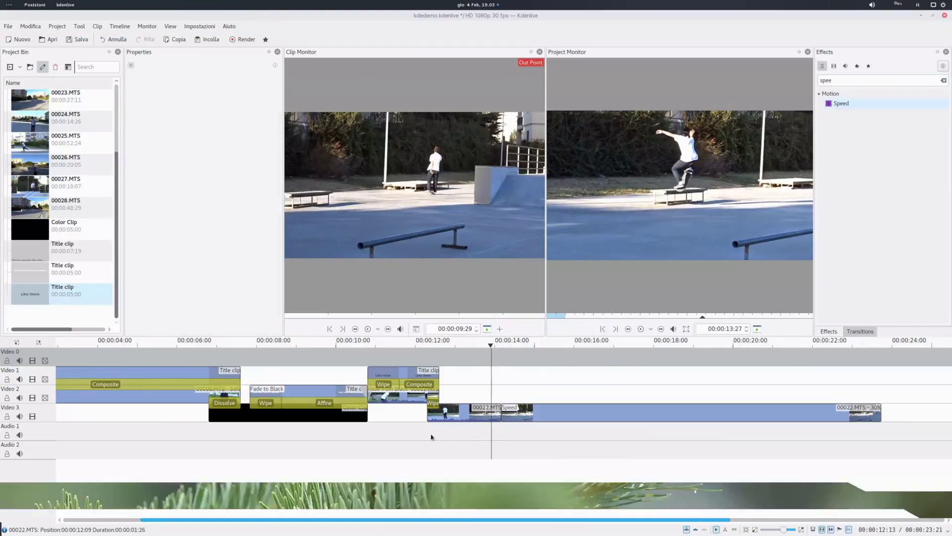
pyautogui.click(414, 443)
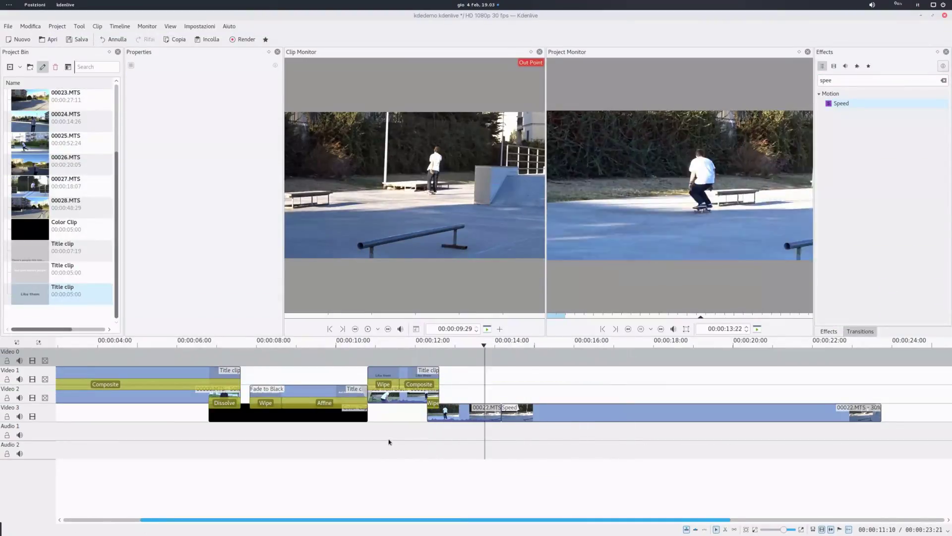
# - Move the timeline zone over the 00022.MTS clips
pyautogui.click(559, 315)
pyautogui.scroll(-1, 367, 413)
pyautogui.moveTo(73, 346); pyautogui.dragTo(586, 345)
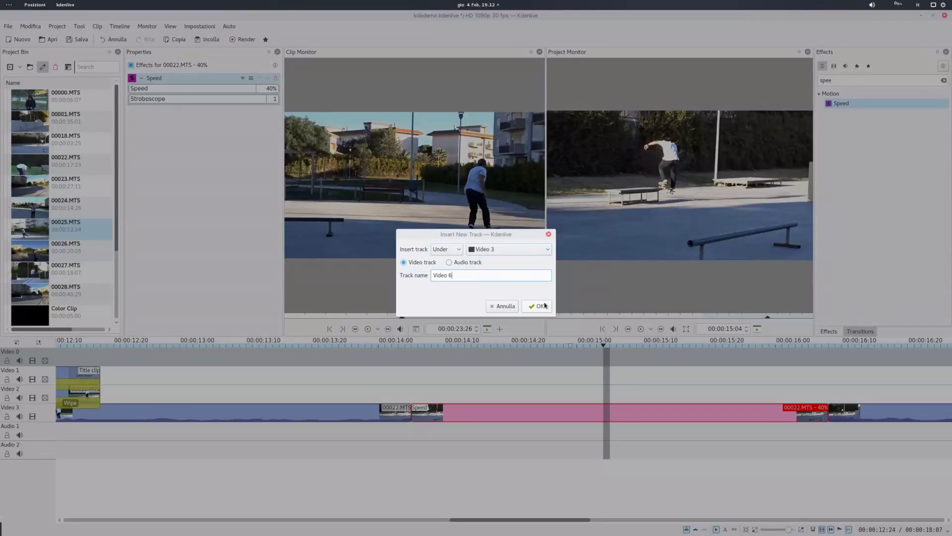
# - Insert a new video track under Video 3 and name it "Video 4"
pyautogui.click(537, 306)
pyautogui.scroll(-1, 468, 438)
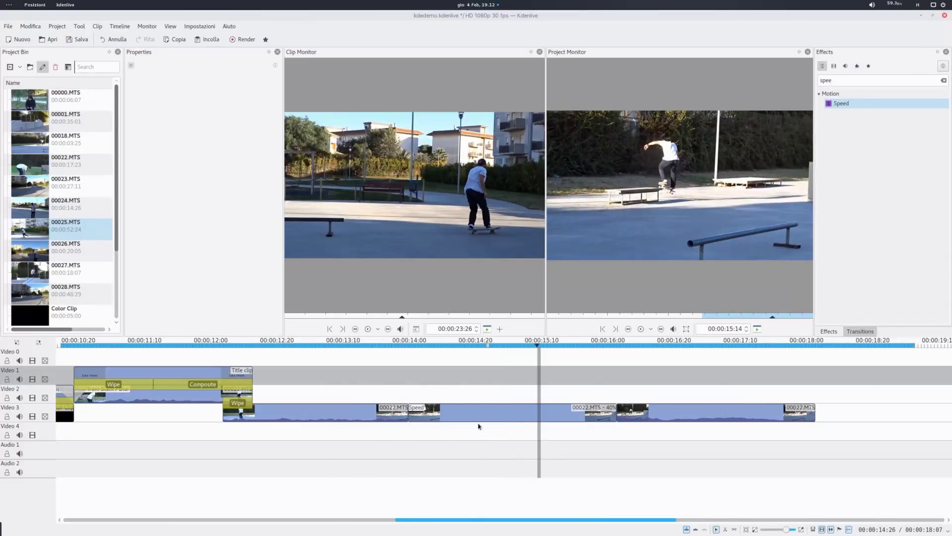
pyautogui.press('space')
# - Try the 40% speed segment of 00022.MTS on Video 4, extend its start by 7 frames and play the result
pyautogui.scroll(1, 316, 438)
pyautogui.moveTo(376, 414); pyautogui.dragTo(376, 431)
pyautogui.moveTo(346, 431); pyautogui.dragTo(298, 431)
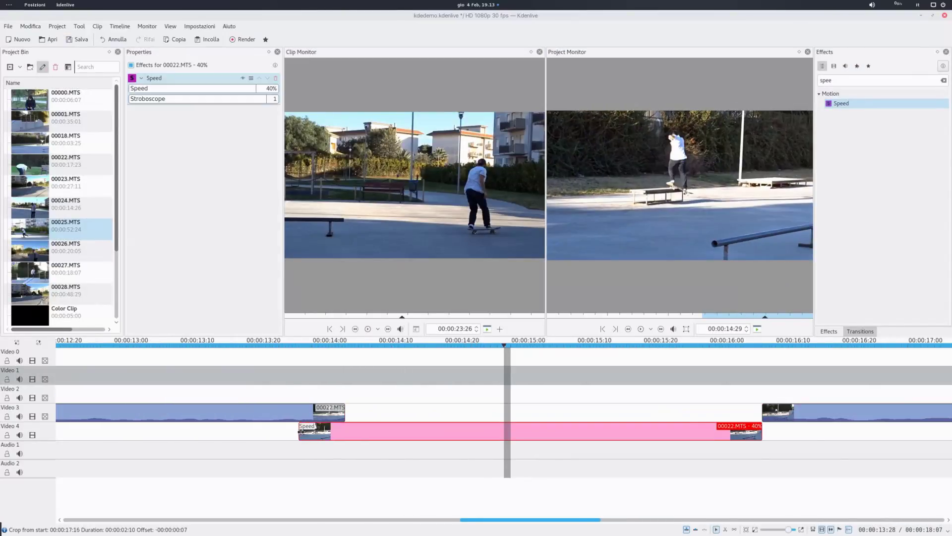
pyautogui.click(236, 380)
pyautogui.press('space')
# - Delete the trailing 00022.MTS segments and extend the remaining clip on Video 3 to its full length
pyautogui.scroll(-2, 236, 379)
pyautogui.click(433, 391)
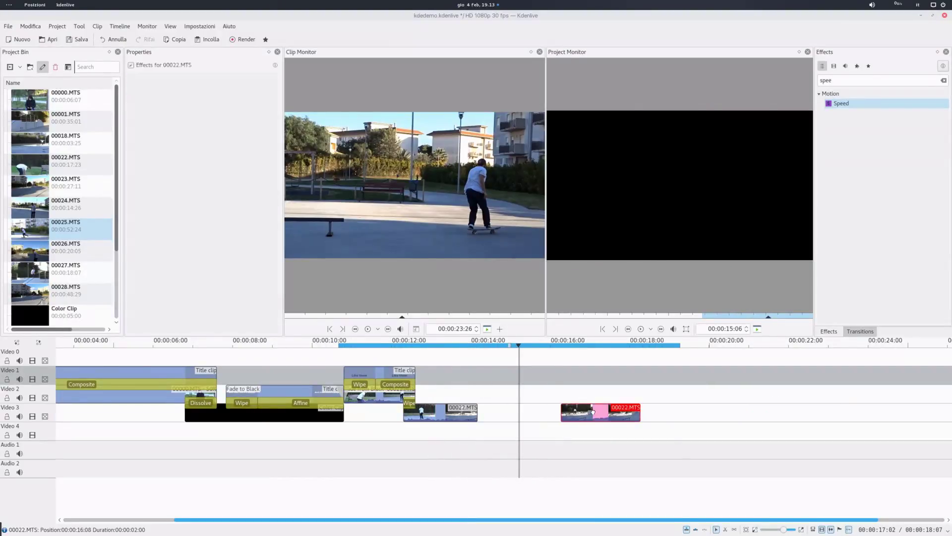
pyautogui.press('Delete')
pyautogui.moveTo(556, 413); pyautogui.dragTo(777, 413)
# - Cut clip 00022.MTS on Video 3 at 00:00:14:05 and move its second part down to the Video 4 track
pyautogui.scroll(3, 562, 383)
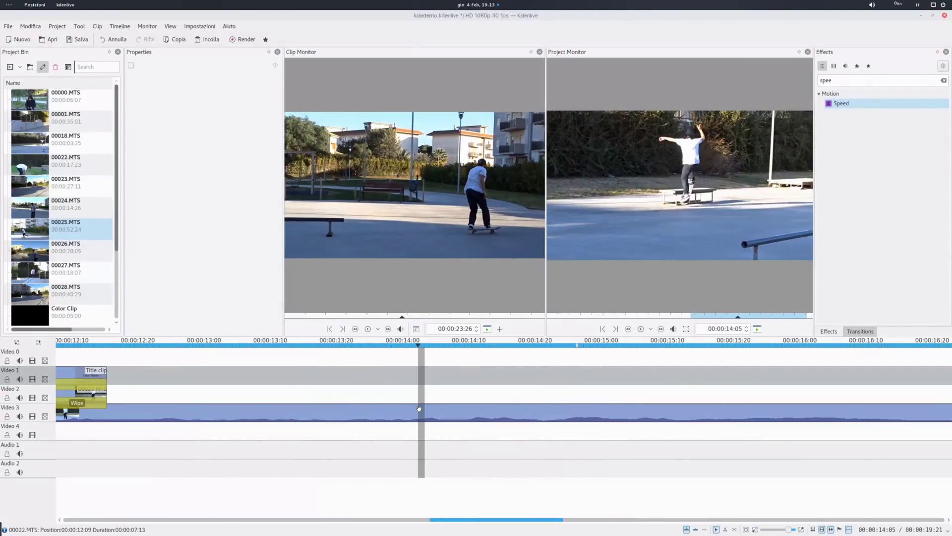
pyautogui.hotkey('shift', 'r')
pyautogui.scroll(-2, 442, 427)
pyautogui.moveTo(518, 413); pyautogui.dragTo(520, 426)
# - Extend the start of the Video 4 clip beneath the Video 3 clip and cut it at 00:00:14:05
pyautogui.click(461, 383)
pyautogui.scroll(1, 520, 392)
pyautogui.press('x')
pyautogui.click(355, 429)
pyautogui.press('s')
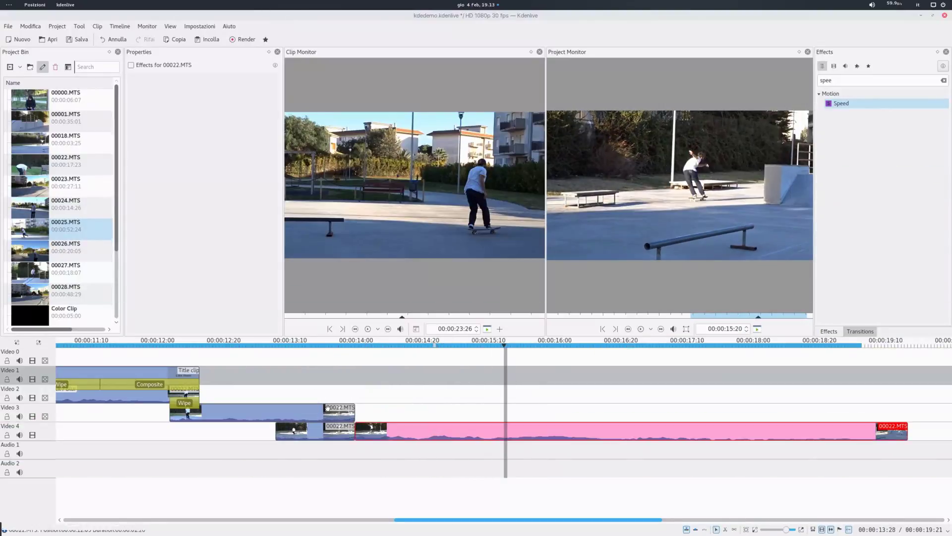
# - Play through the skater's jump and cut the last 00022.MTS segment on Video 4 at about 00:00:15:00
pyautogui.click(292, 387)
pyautogui.press('space')
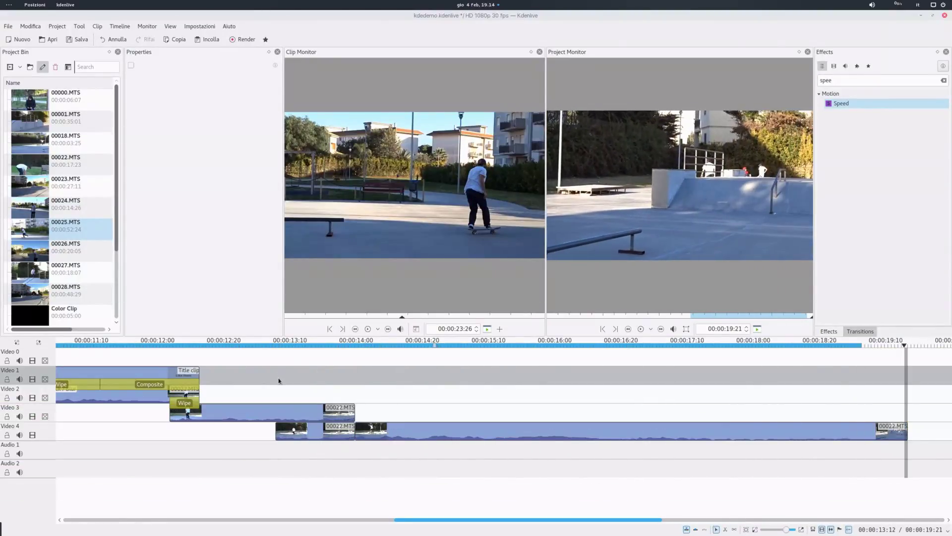
pyautogui.scroll(1, 431, 409)
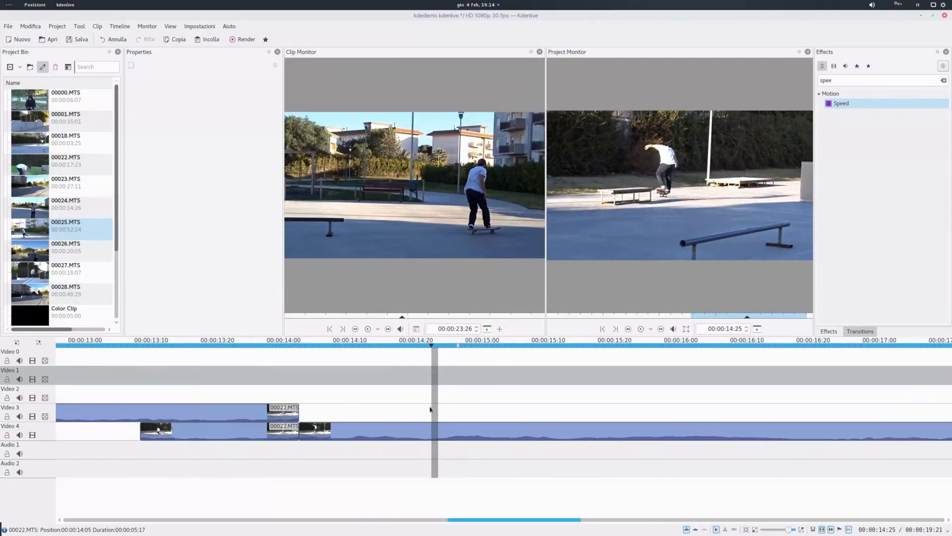
pyautogui.press('x')
pyautogui.click(465, 429)
pyautogui.press('s')
# - Move the last piece of 00022.MTS from Video 4 up to the Video 3 track
pyautogui.scroll(1, 464, 426)
pyautogui.scroll(-1, 465, 426)
pyautogui.moveTo(560, 430); pyautogui.dragTo(560, 413)
pyautogui.click(448, 434)
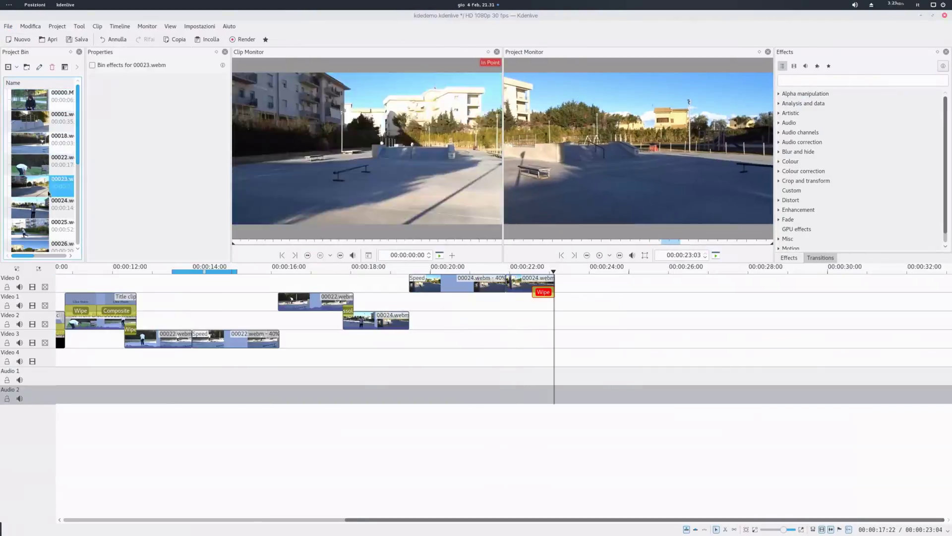
# - Preview clip 00023.webm in the Clip Monitor
pyautogui.click(319, 255)
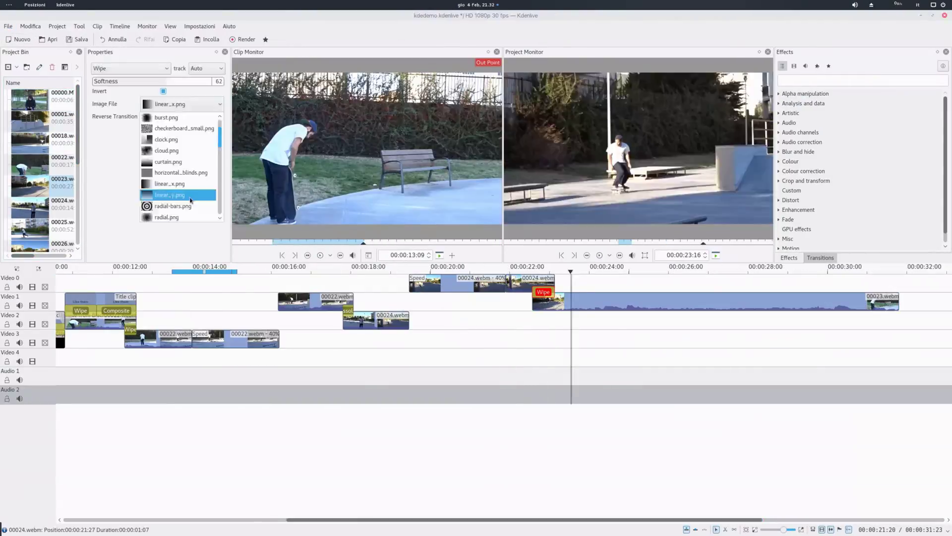